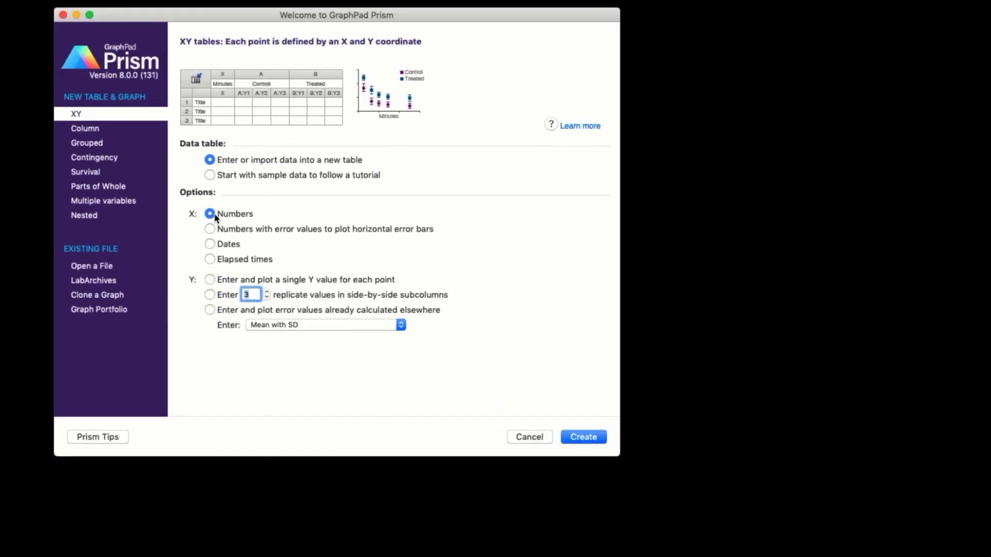
Create a new XY data table with single Y values and arrange it beside the source PDF.
{"action": "left_click", "coordinate": [210, 280]}
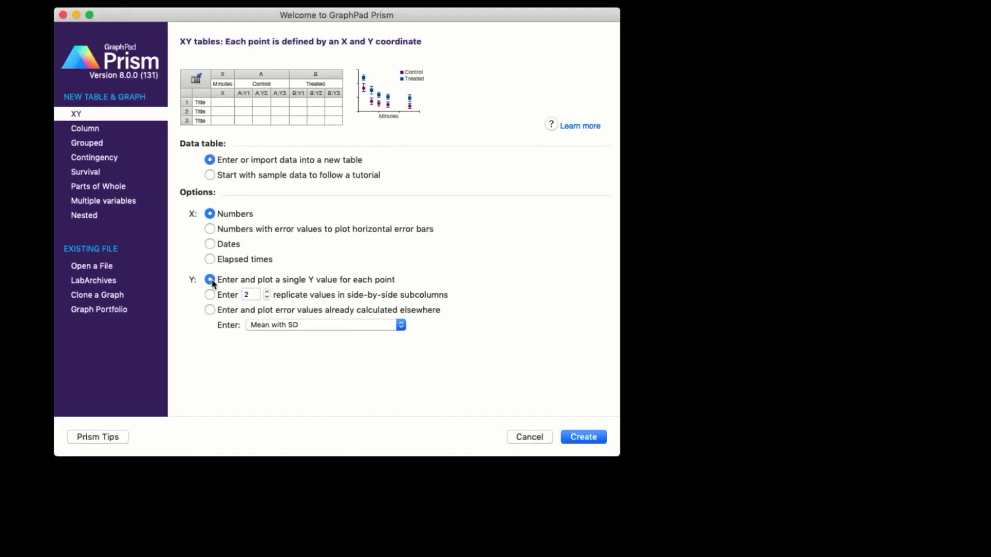
{"action": "left_click", "coordinate": [580, 436]}
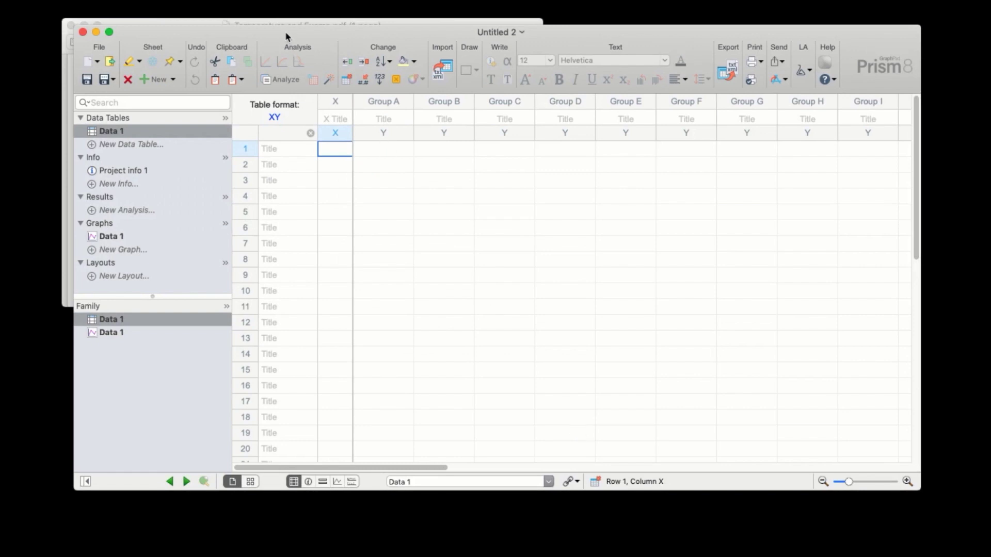
{"action": "left_click_drag", "start_coordinate": [285, 33], "coordinate": [386, 60]}
{"action": "left_click", "coordinate": [279, 31]}
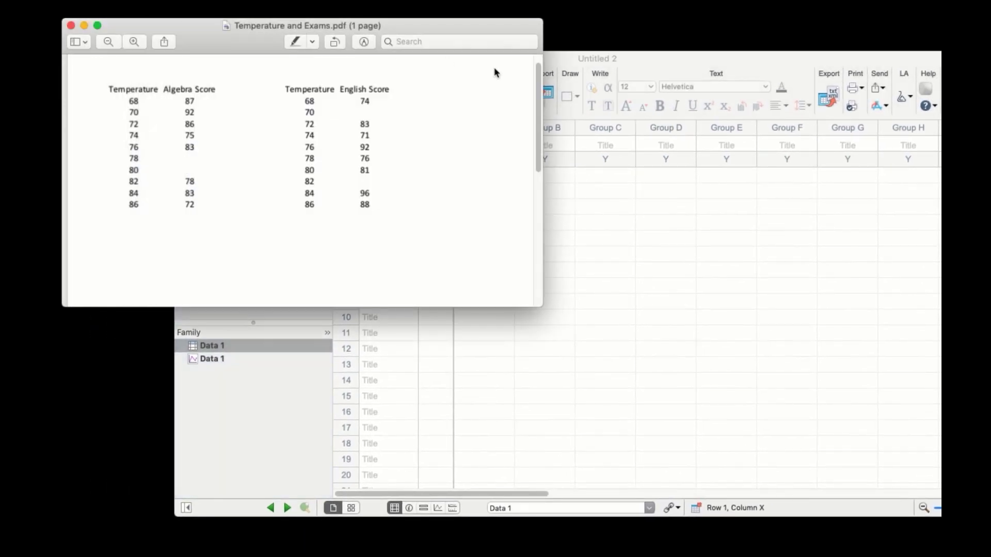
{"action": "left_click_drag", "start_coordinate": [567, 58], "coordinate": [720, 48]}
Title the columns Temperature, Algebra Score and English Score.
{"action": "left_click", "coordinate": [638, 136]}
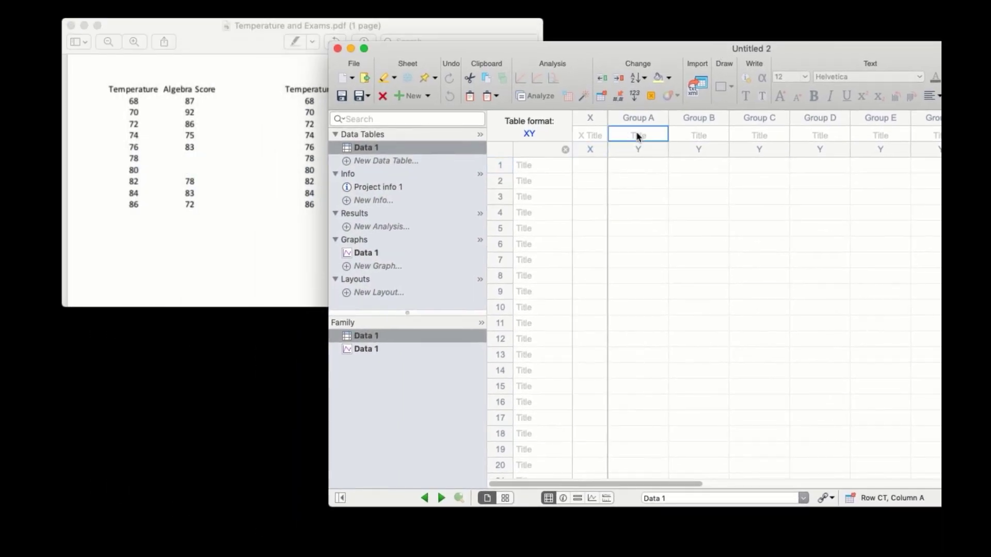
{"action": "left_click", "coordinate": [595, 139]}
{"action": "type", "text": "Temperature"}
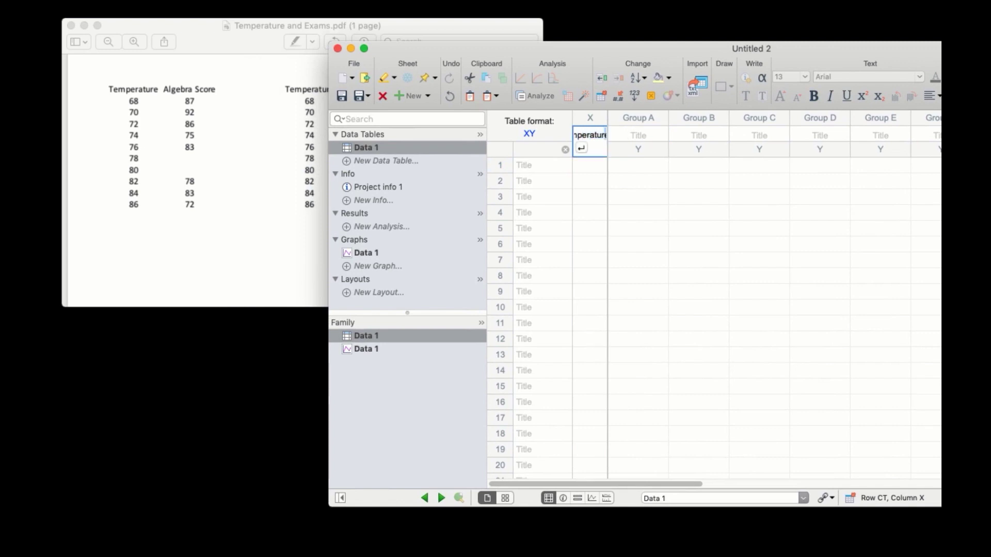
{"action": "key", "text": "Tab"}
{"action": "type", "text": "Algebra Score"}
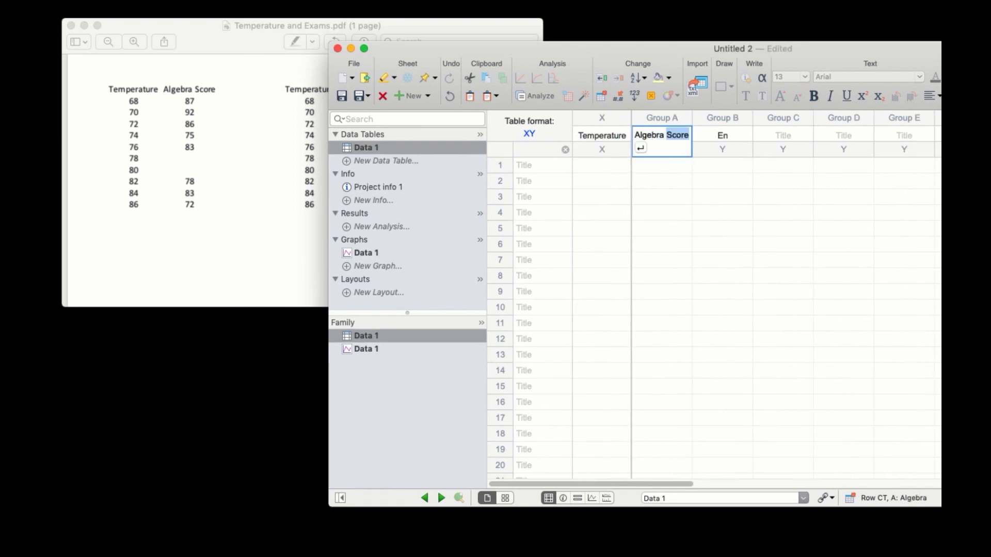
{"action": "key", "text": "Tab"}
{"action": "type", "text": "English Score"}
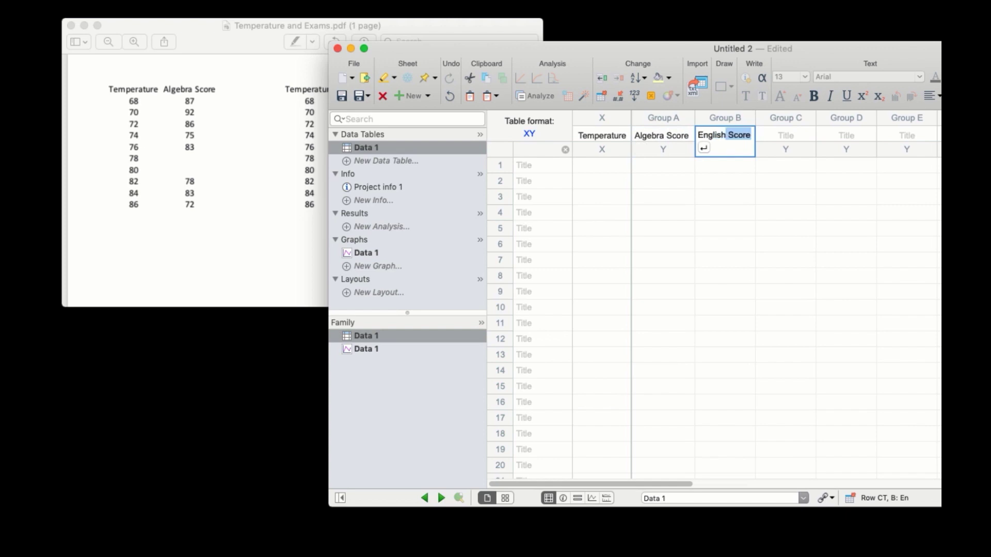
Fill the Temperature column with a series of 10 values starting at 68, increasing by 2.
{"action": "left_click", "coordinate": [602, 165]}
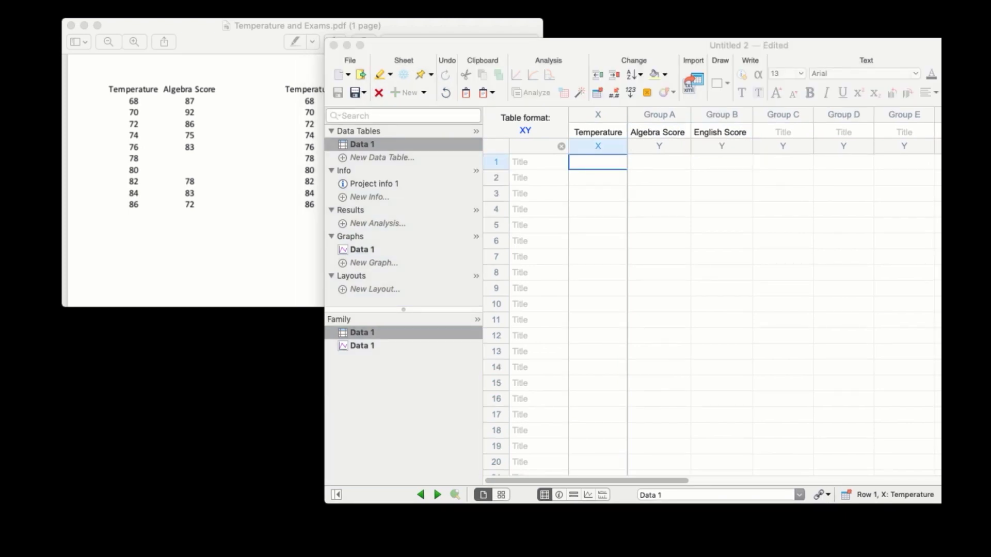
{"action": "left_click", "coordinate": [620, 163]}
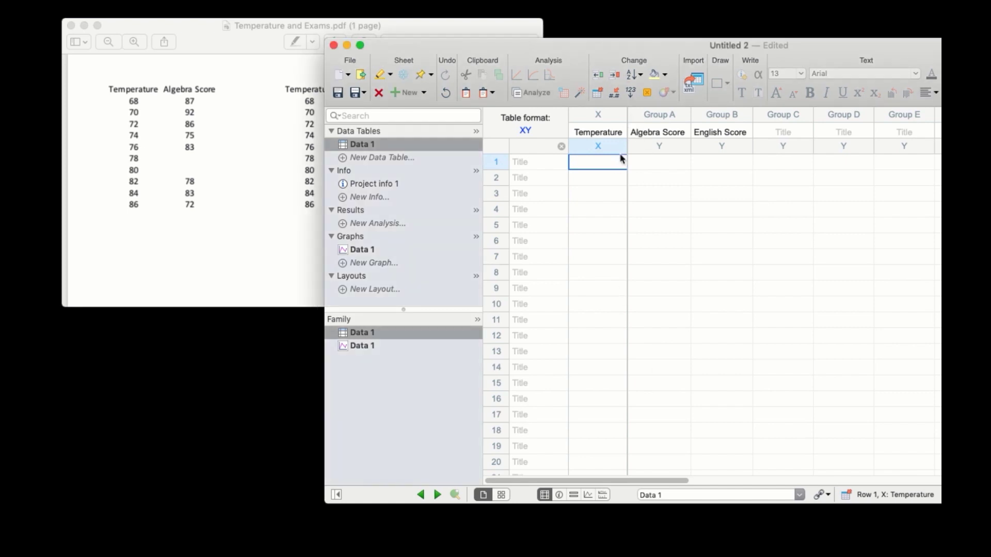
{"action": "left_click", "coordinate": [629, 95]}
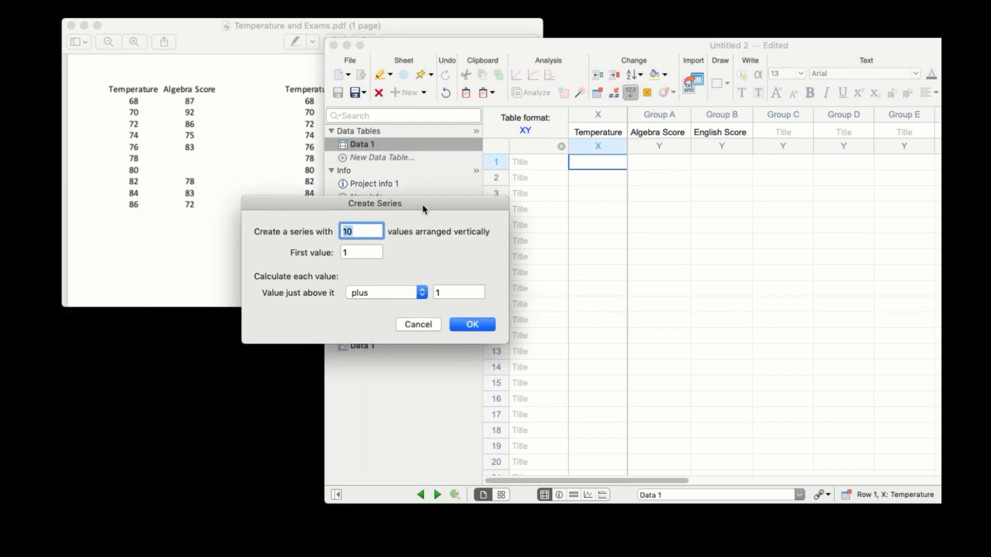
{"action": "left_click", "coordinate": [361, 230]}
{"action": "double_click", "coordinate": [361, 252]}
{"action": "type", "text": "68"}
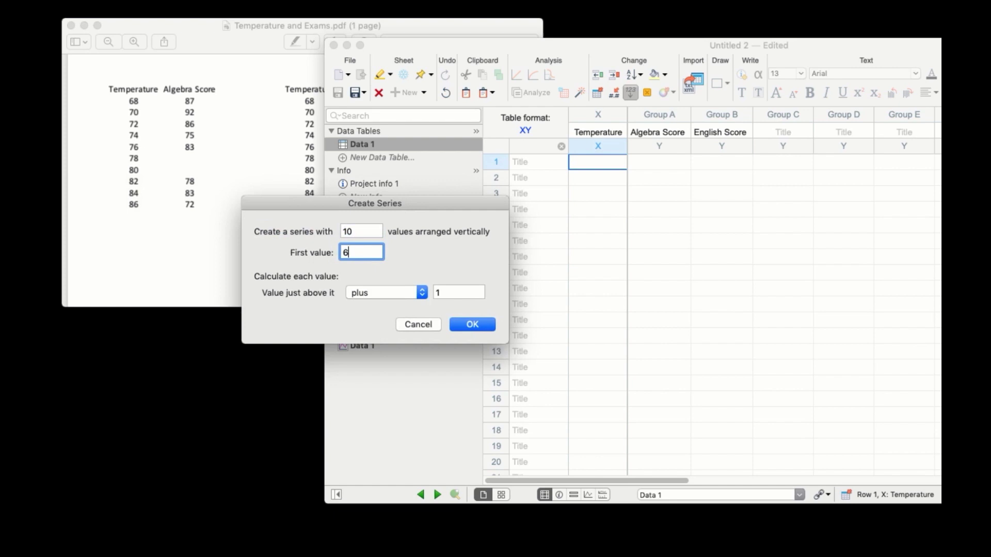
{"action": "double_click", "coordinate": [459, 292]}
{"action": "type", "text": "2"}
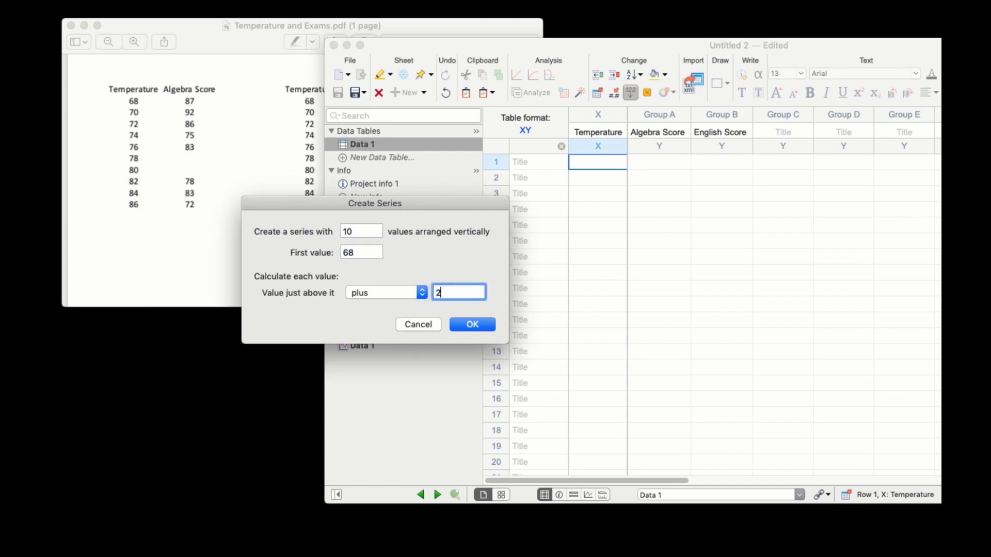
{"action": "left_click", "coordinate": [471, 325]}
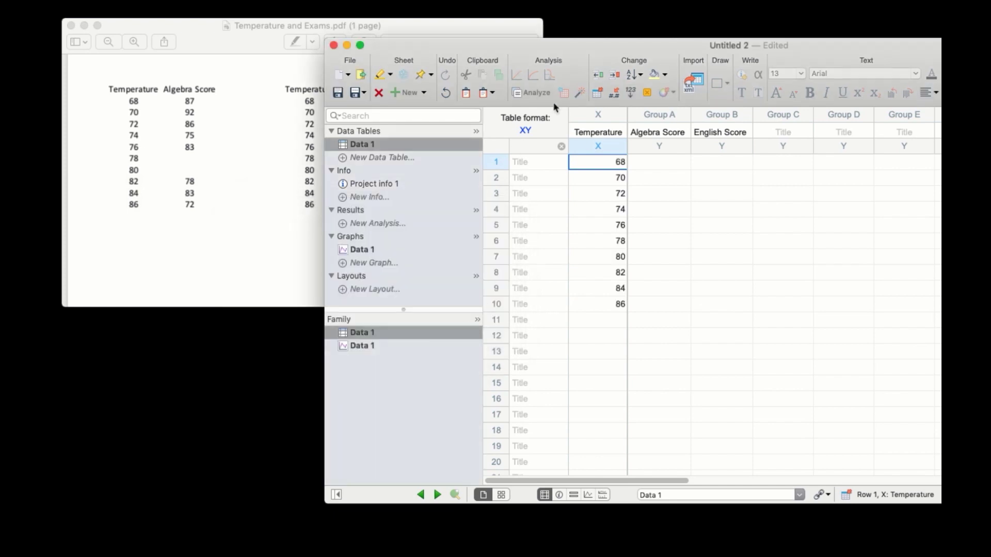
Enter the Algebra scores (87, 92, 86, 75, 83, 78, 83, 72) and English scores (74, 83, 71, 92, 76, 81, 96, 88), leaving gaps blank.
{"action": "left_click_drag", "start_coordinate": [633, 72], "coordinate": [692, 65]}
{"action": "left_click", "coordinate": [718, 156]}
{"action": "type", "text": "87"}
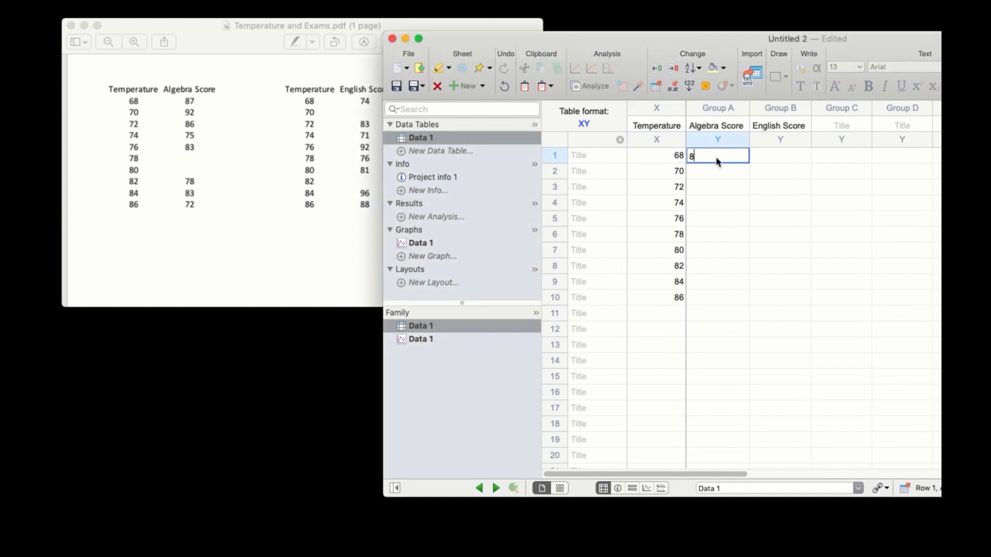
{"action": "key", "text": "Return"}
{"action": "type", "text": "92"}
{"action": "key", "text": "Return"}
{"action": "type", "text": "86 75 83   78 83 72"}
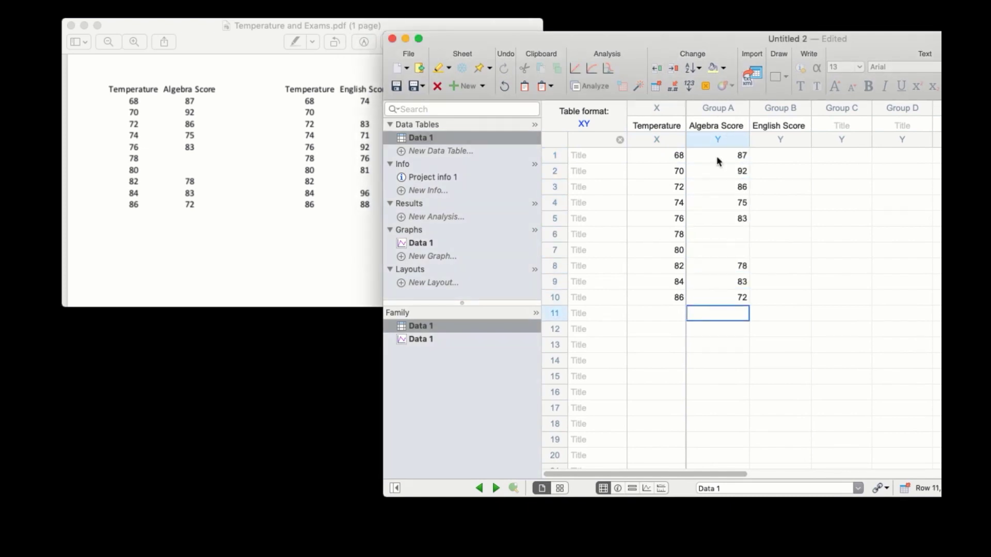
{"action": "left_click", "coordinate": [779, 156]}
{"action": "type", "text": "74  83 71 92 76 81  96 8"}
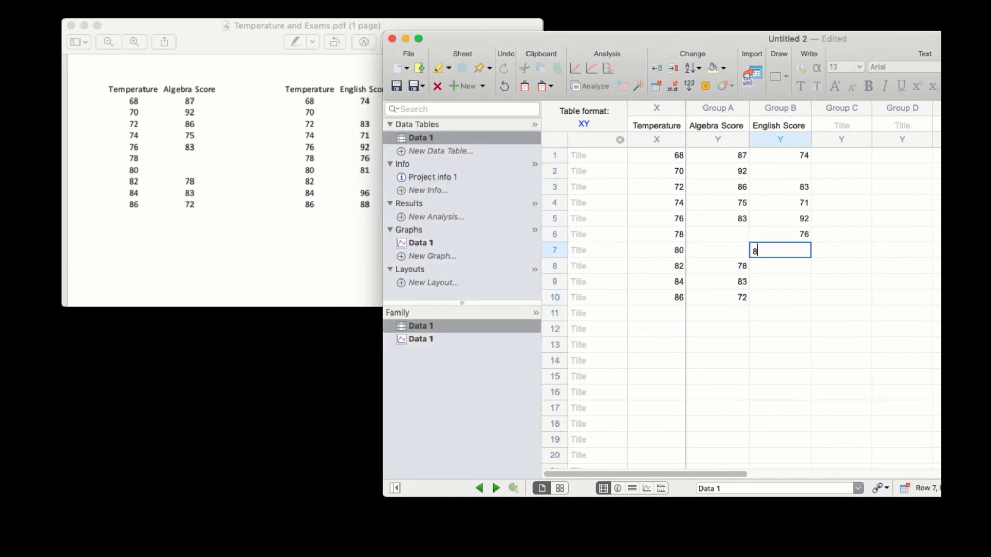
{"action": "type", "text": "8"}
{"action": "key", "text": "Return"}
{"action": "left_click", "coordinate": [648, 521]}
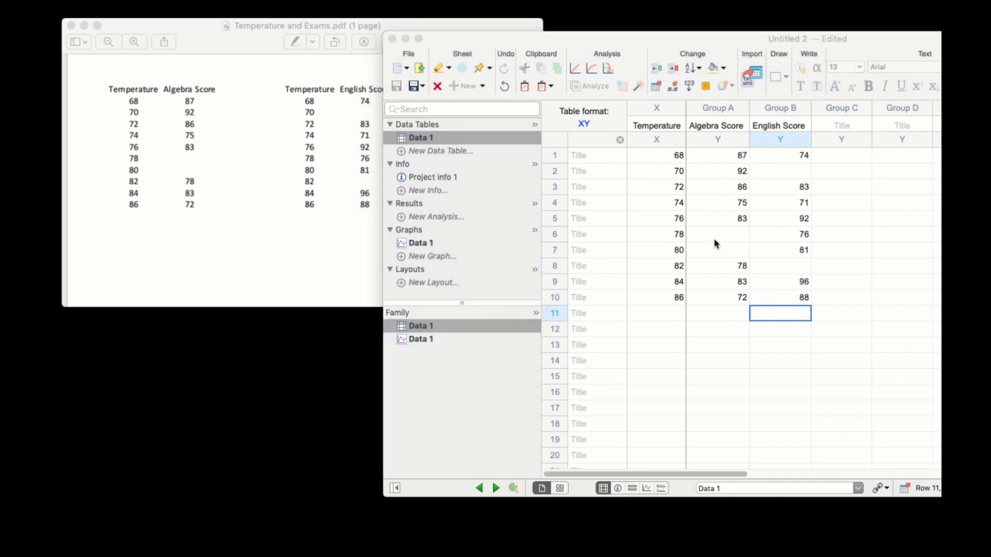
Bring XY Alternate into view and highlight rows 1–8 (Algebra) and 9–16 (English) to compare layouts.
{"action": "double_click", "coordinate": [862, 35]}
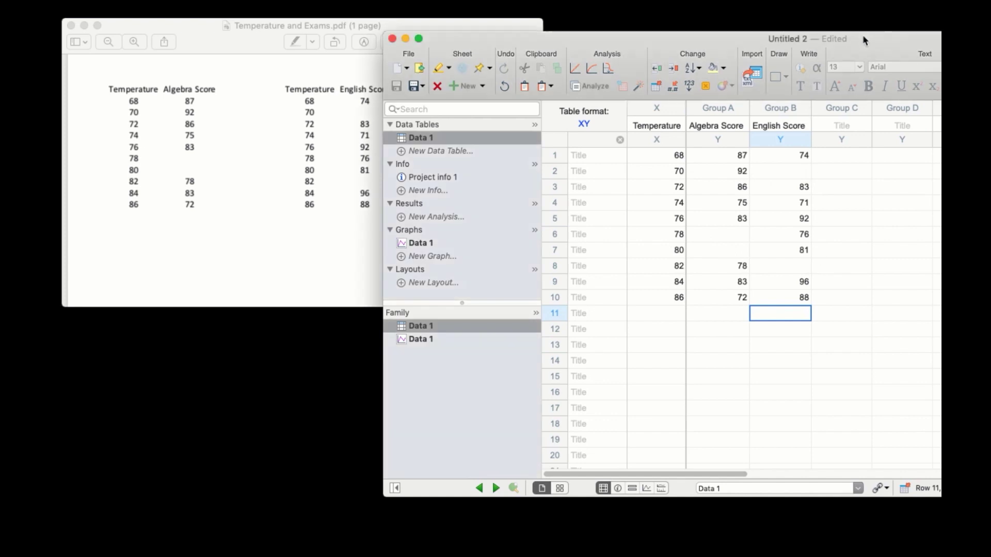
{"action": "left_click_drag", "start_coordinate": [560, 31], "coordinate": [544, 29]}
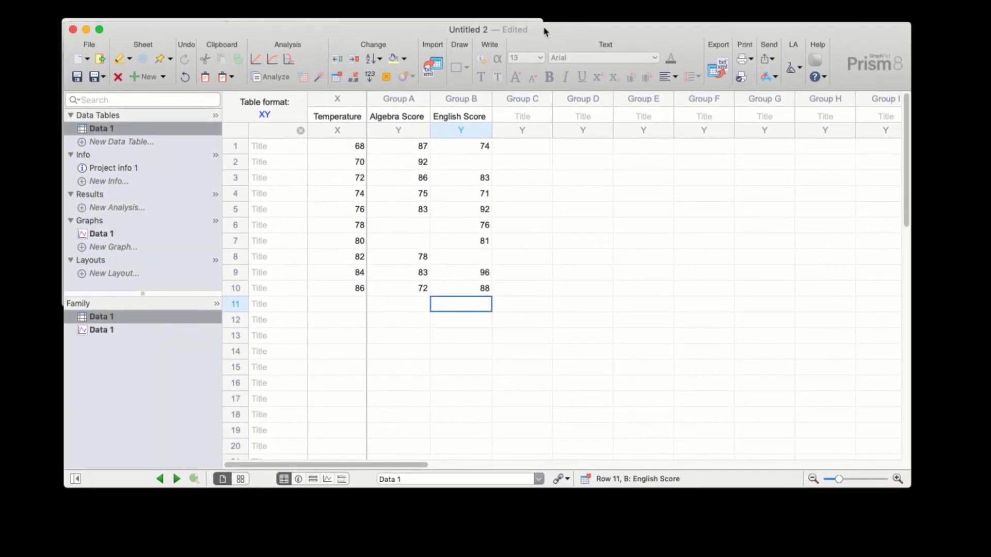
{"action": "left_click_drag", "start_coordinate": [544, 31], "coordinate": [555, 30]}
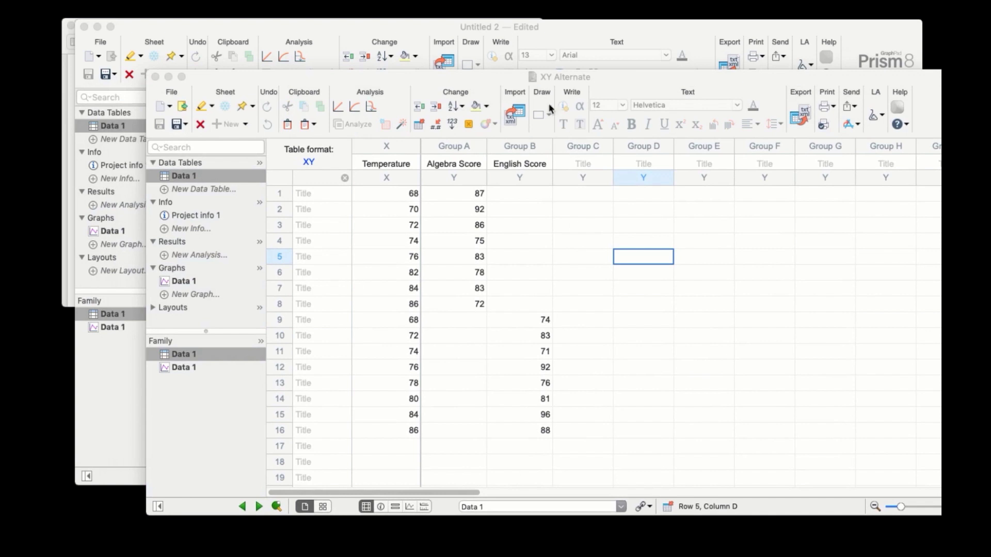
{"action": "left_click_drag", "start_coordinate": [494, 83], "coordinate": [475, 75]}
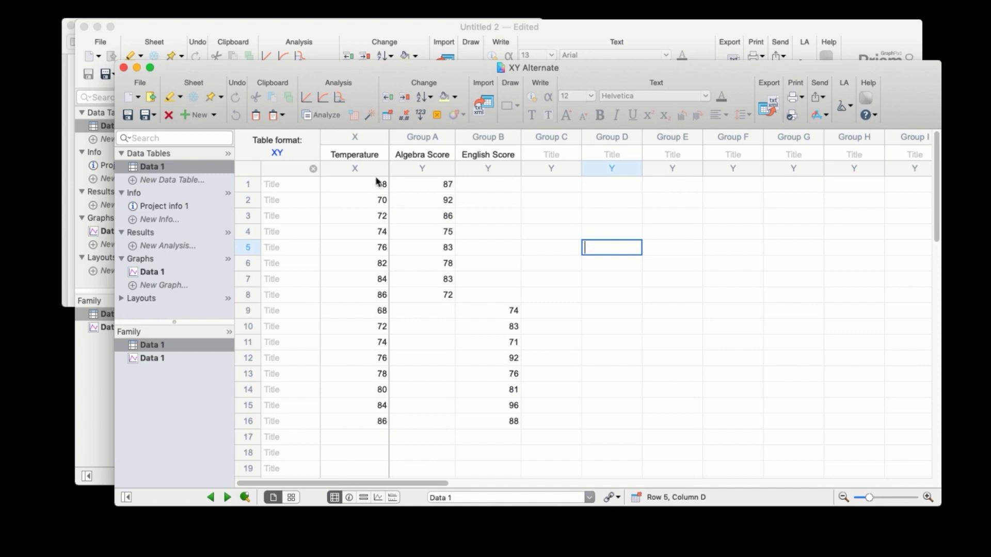
{"action": "left_click_drag", "start_coordinate": [360, 183], "coordinate": [444, 299]}
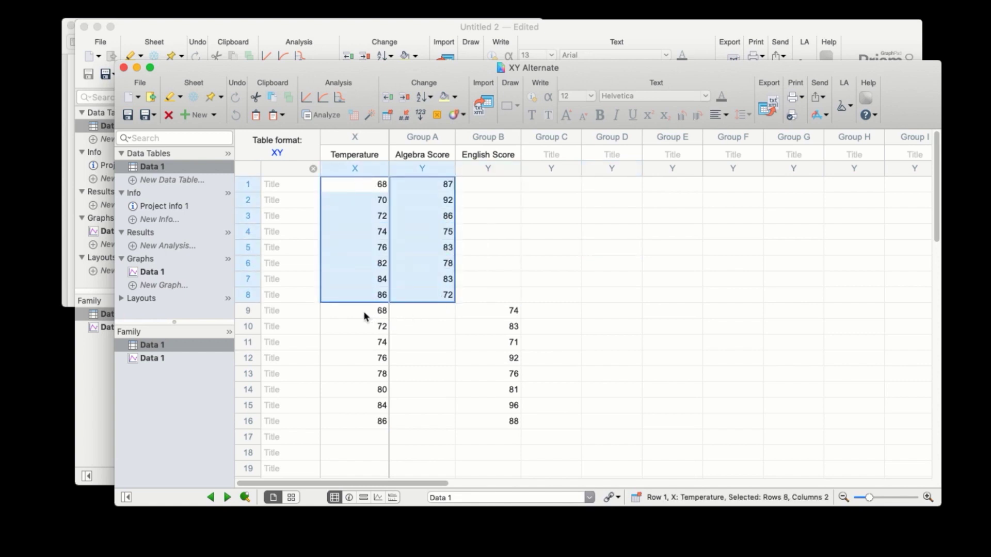
{"action": "left_click_drag", "start_coordinate": [365, 316], "coordinate": [511, 426]}
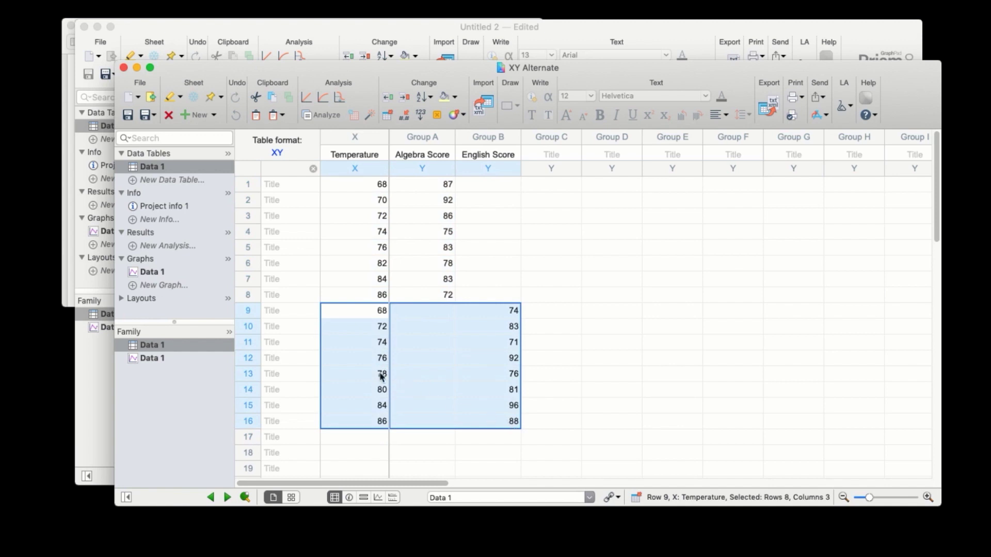
{"action": "left_click", "coordinate": [531, 330]}
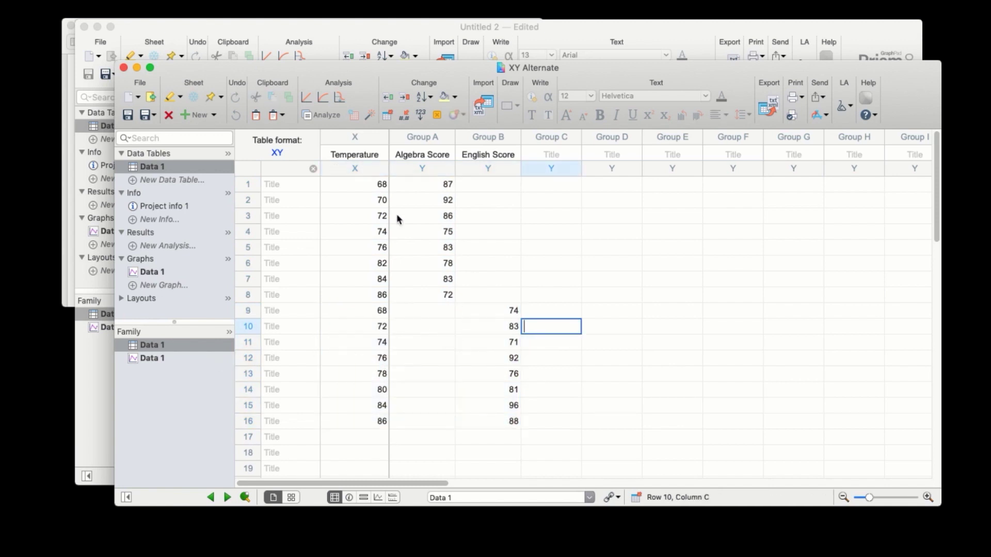
Show the Data 1 scatter graph in both XY Alternate and Untitled 2, accepting the graph type.
{"action": "left_click", "coordinate": [154, 358]}
{"action": "left_click_drag", "start_coordinate": [259, 78], "coordinate": [493, 75]}
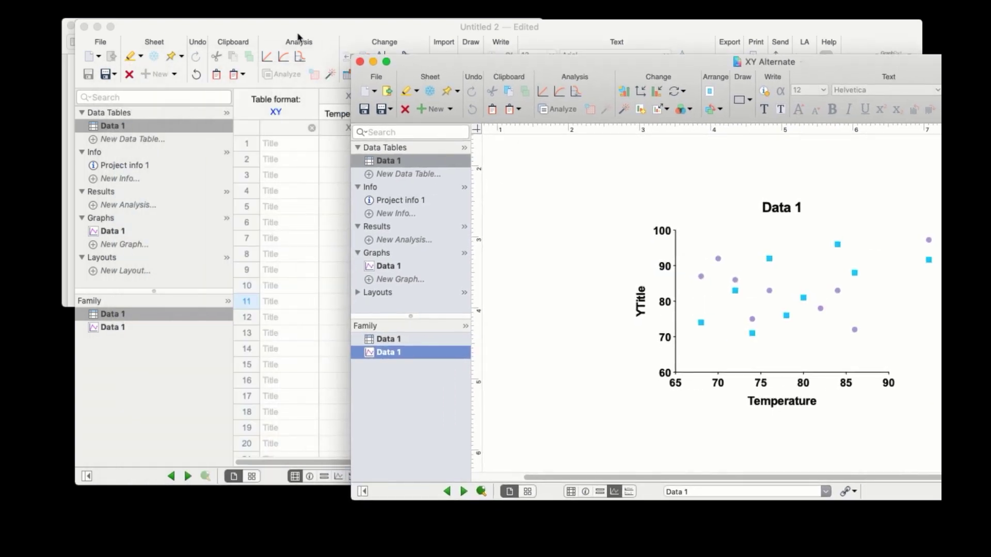
{"action": "left_click", "coordinate": [299, 39]}
{"action": "left_click", "coordinate": [114, 331]}
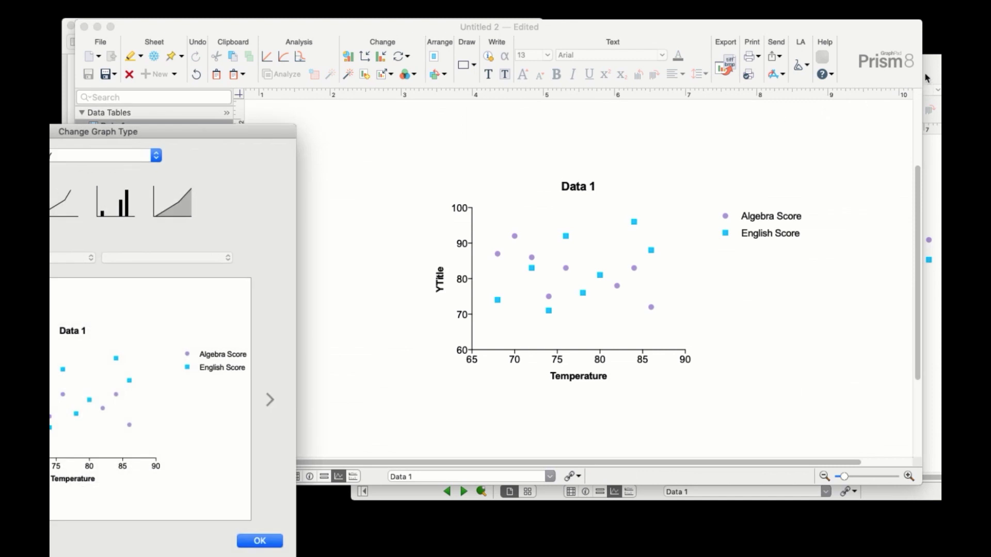
{"action": "left_click", "coordinate": [260, 541]}
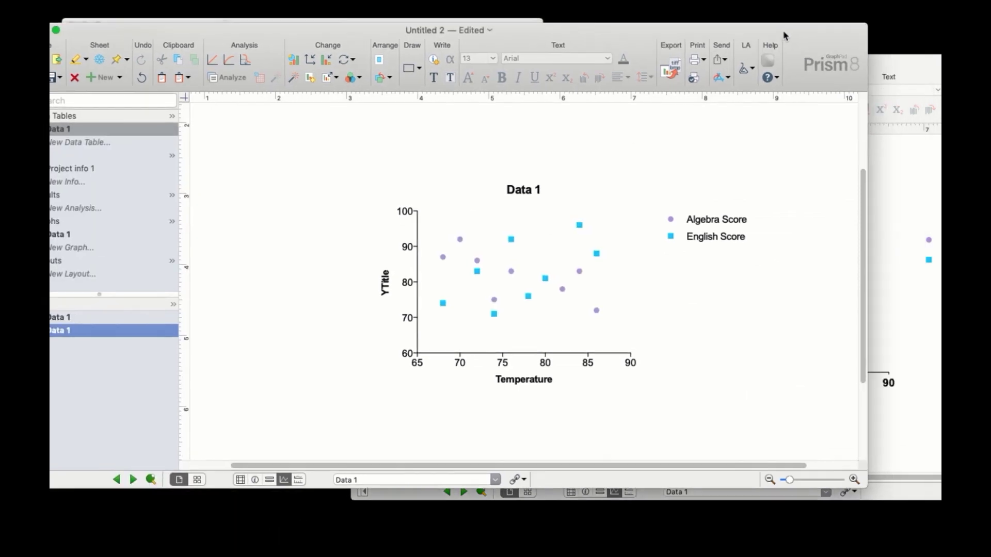
{"action": "left_click", "coordinate": [697, 65]}
{"action": "left_click_drag", "start_coordinate": [697, 64], "coordinate": [738, 60]}
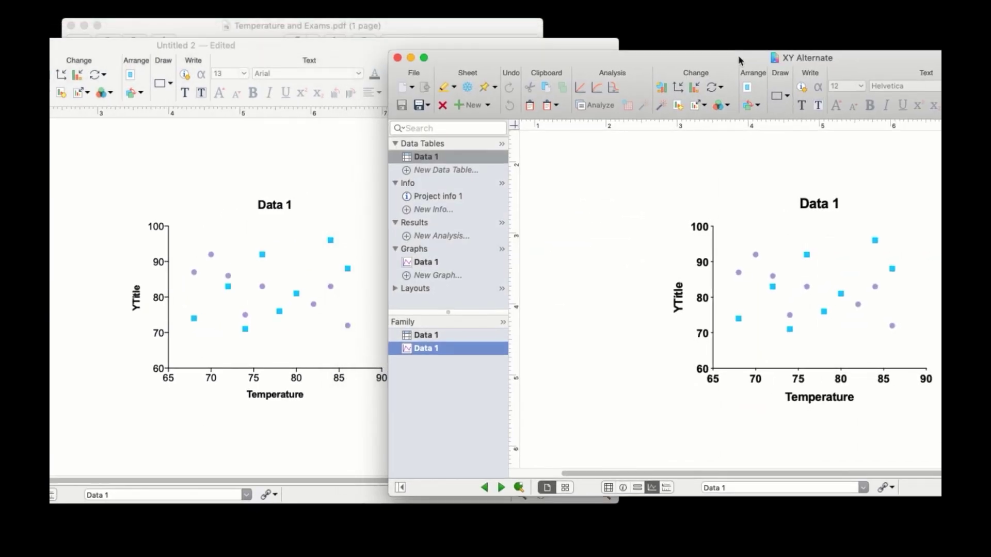